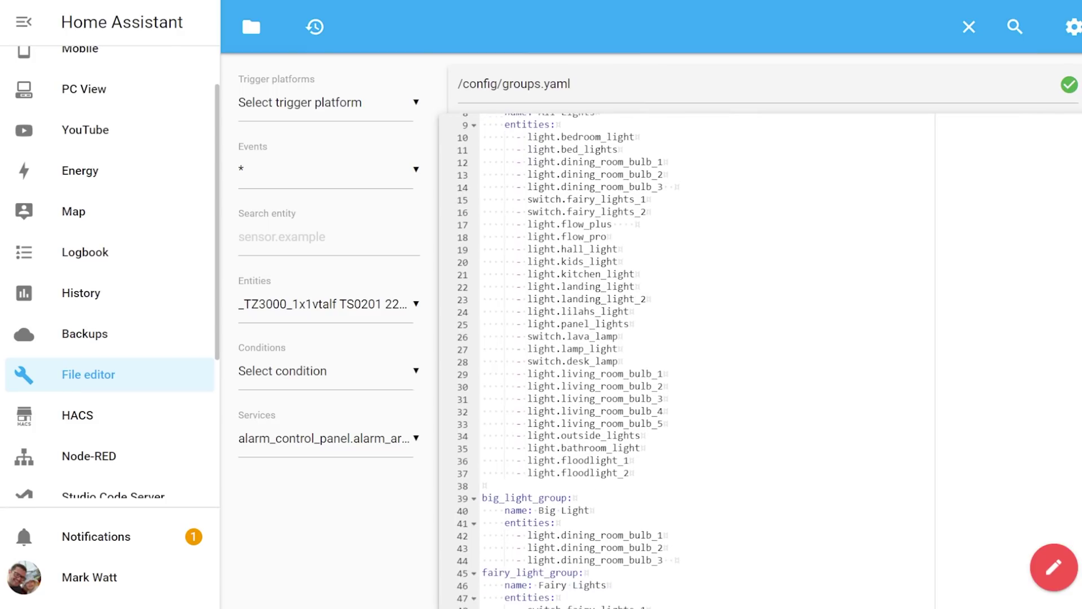
In groups.yaml, add more light entries (light.fl…, lamp) under all_lights from the IntelliSense suggestions.
{"action": "scroll", "coordinate": [688, 361], "scroll_direction": "down", "scroll_amount": 4}
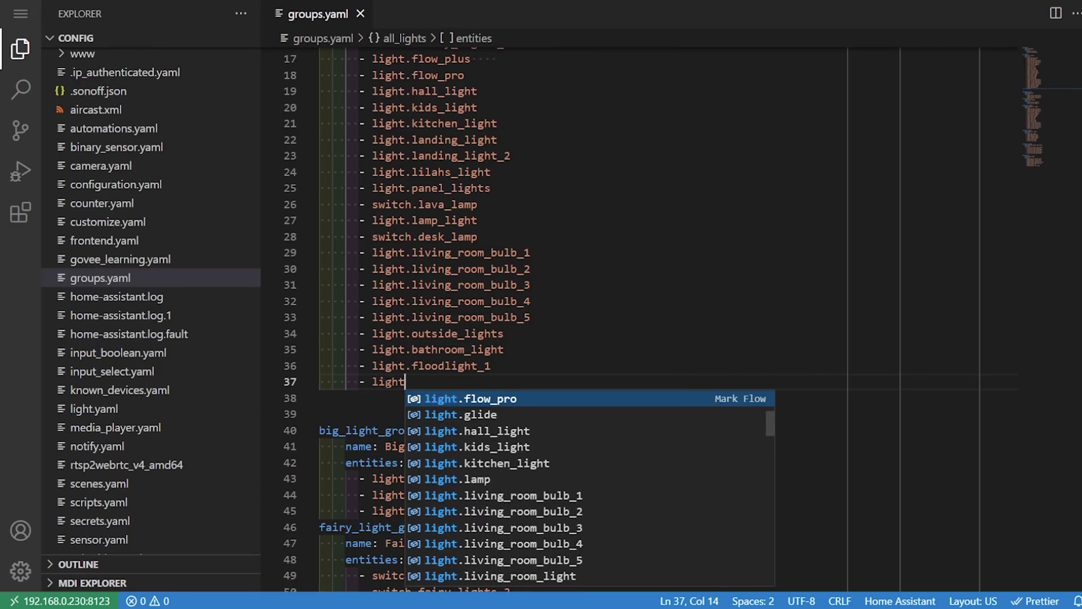
{"action": "type", "text": "light.fl"}
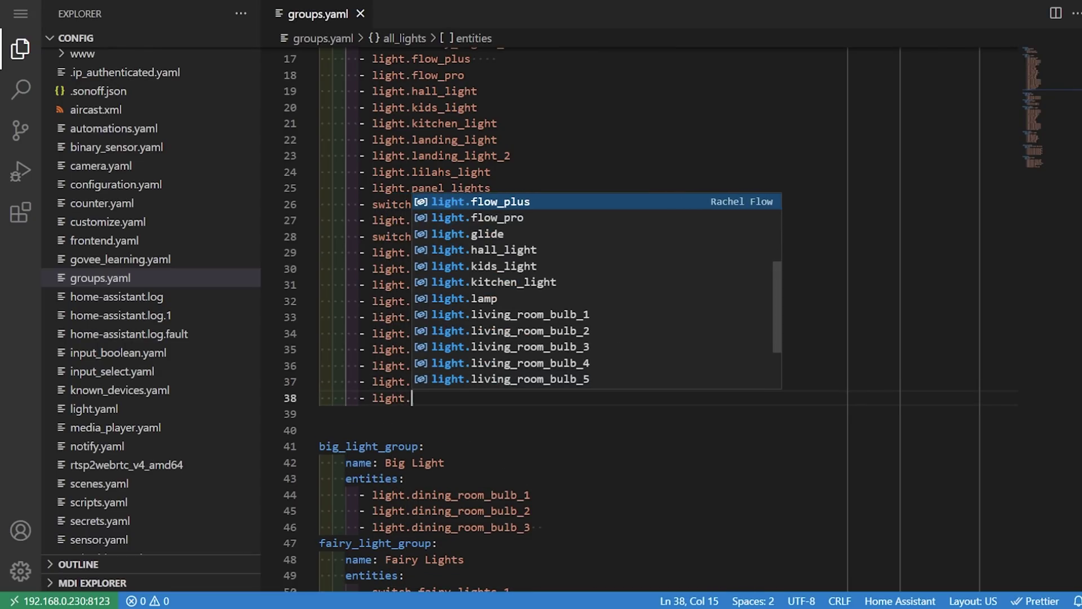
{"action": "type", "text": "- light."}
{"action": "type", "text": "lamp"}
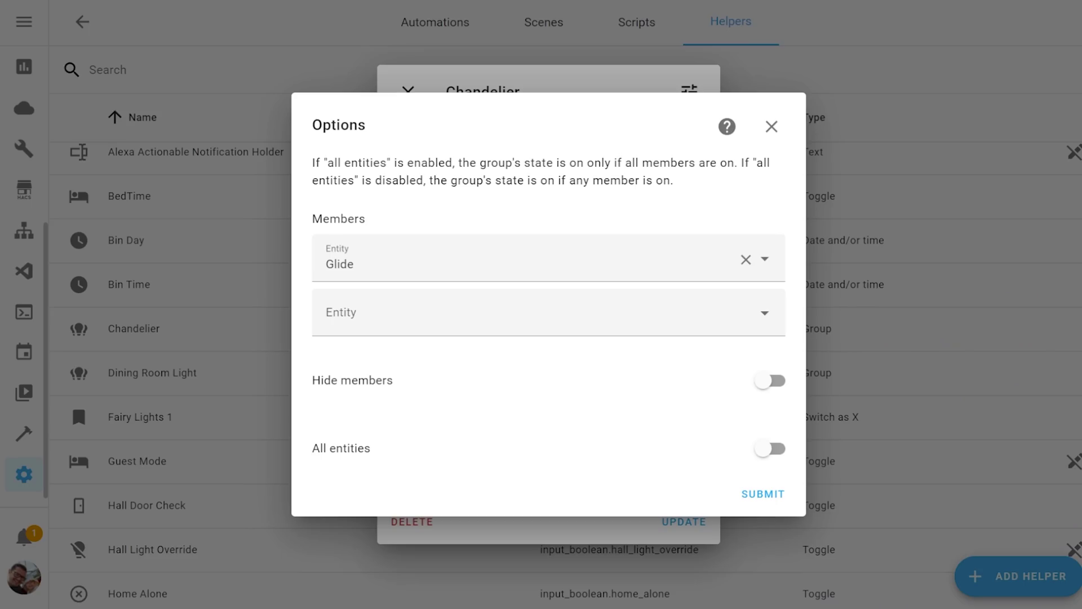
Add Dining Room Bulb 2, Living Room Bulb 1 and Panel Lights as Chandelier group members.
{"action": "left_click", "coordinate": [481, 312]}
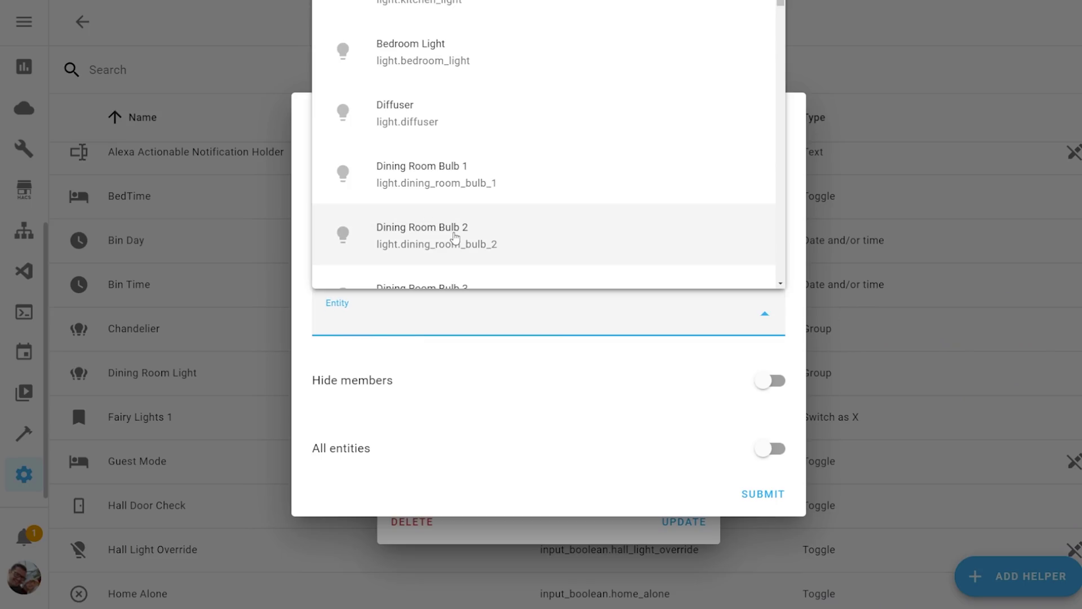
{"action": "left_click", "coordinate": [451, 230]}
{"action": "left_click", "coordinate": [404, 352]}
{"action": "scroll", "coordinate": [442, 166], "scroll_direction": "down", "scroll_amount": 8}
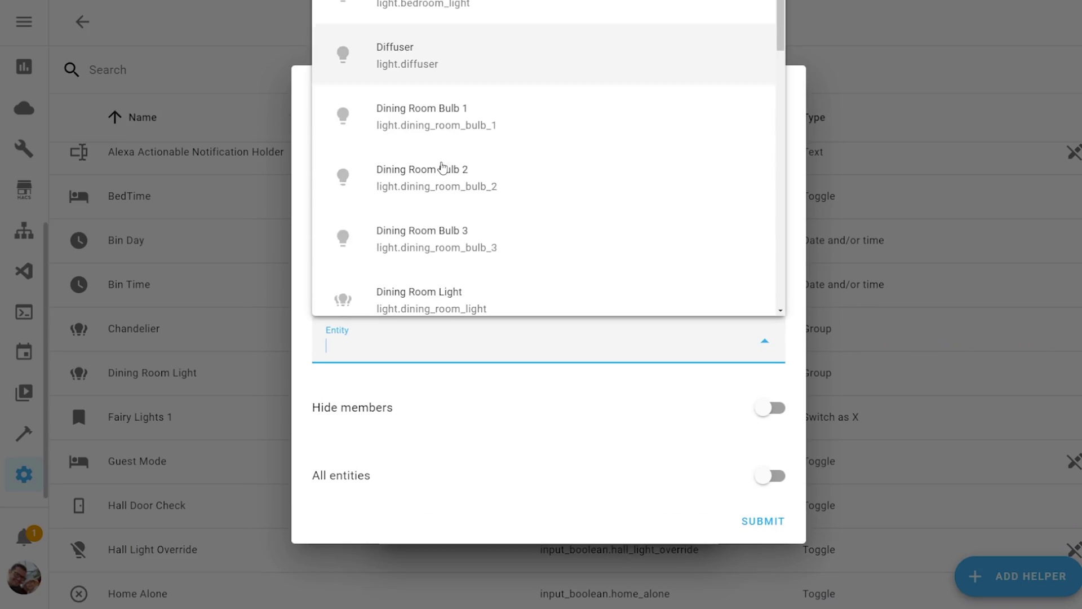
{"action": "left_click", "coordinate": [433, 265]}
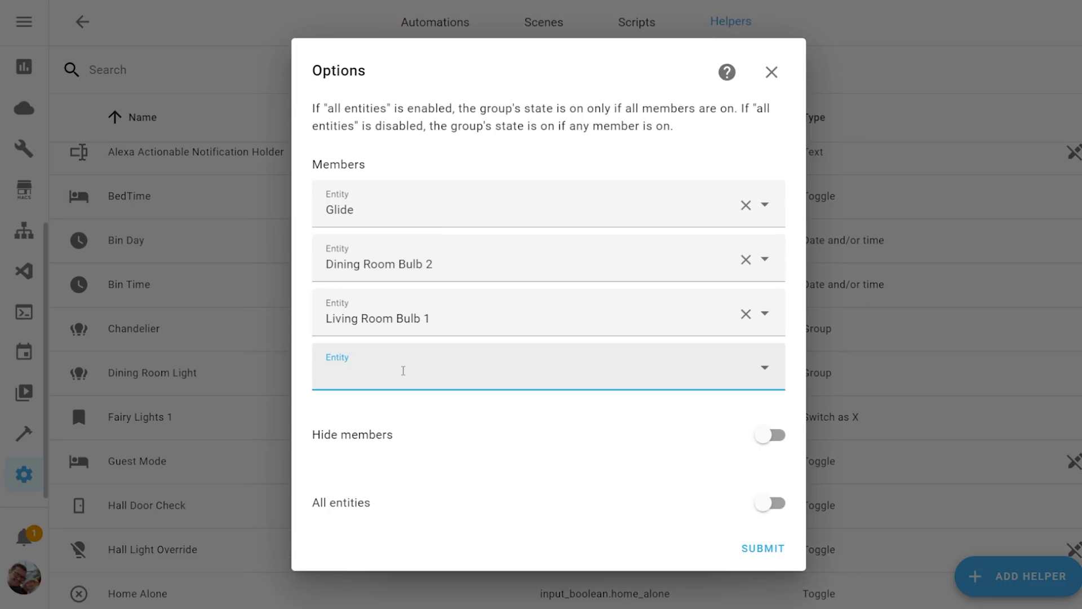
{"action": "left_click", "coordinate": [403, 370]}
{"action": "scroll", "coordinate": [442, 231], "scroll_direction": "down", "scroll_amount": 5}
{"action": "scroll", "coordinate": [442, 232], "scroll_direction": "down", "scroll_amount": 3}
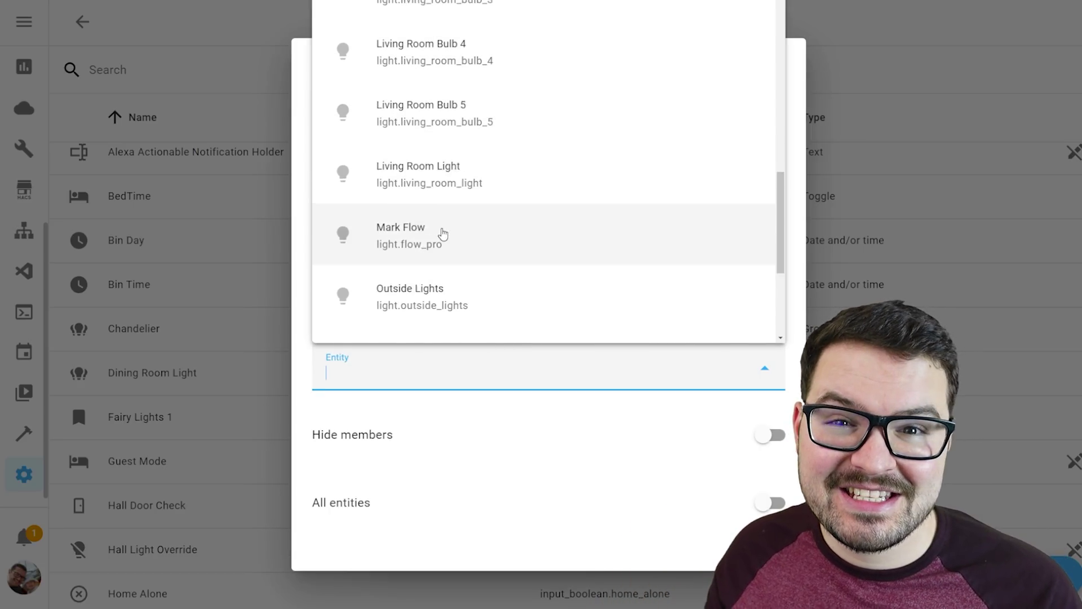
{"action": "scroll", "coordinate": [443, 234], "scroll_direction": "down", "scroll_amount": 5}
{"action": "left_click", "coordinate": [438, 150]}
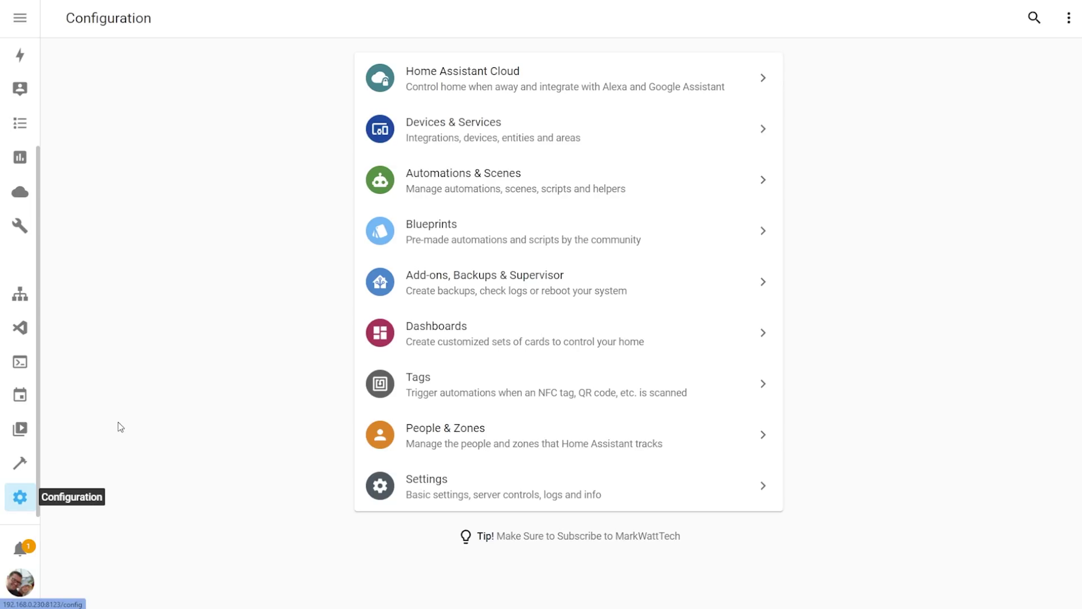
Start creating a new Group helper from the Helpers list.
{"action": "left_click", "coordinate": [456, 196]}
{"action": "left_click", "coordinate": [699, 17]}
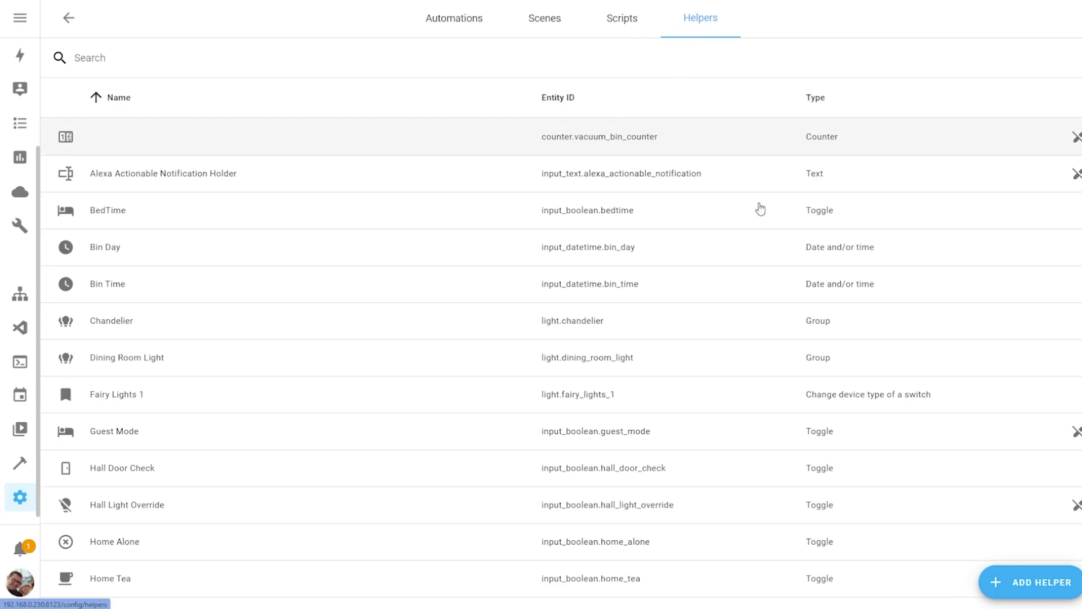
{"action": "left_click", "coordinate": [1017, 595]}
{"action": "left_click", "coordinate": [560, 339]}
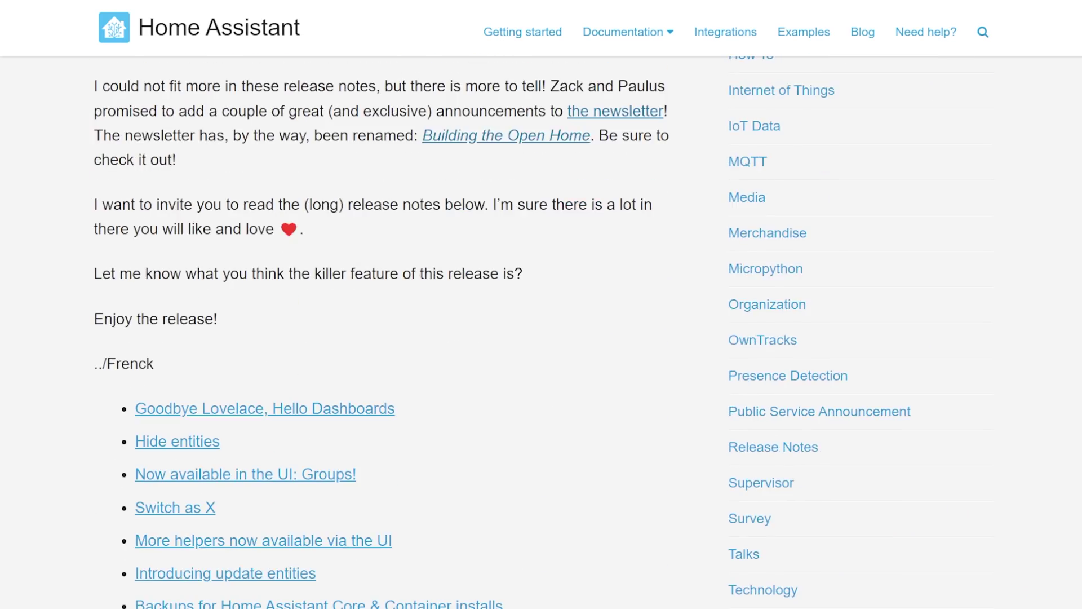
{"action": "scroll", "coordinate": [541, 310], "scroll_direction": "down", "scroll_amount": 5}
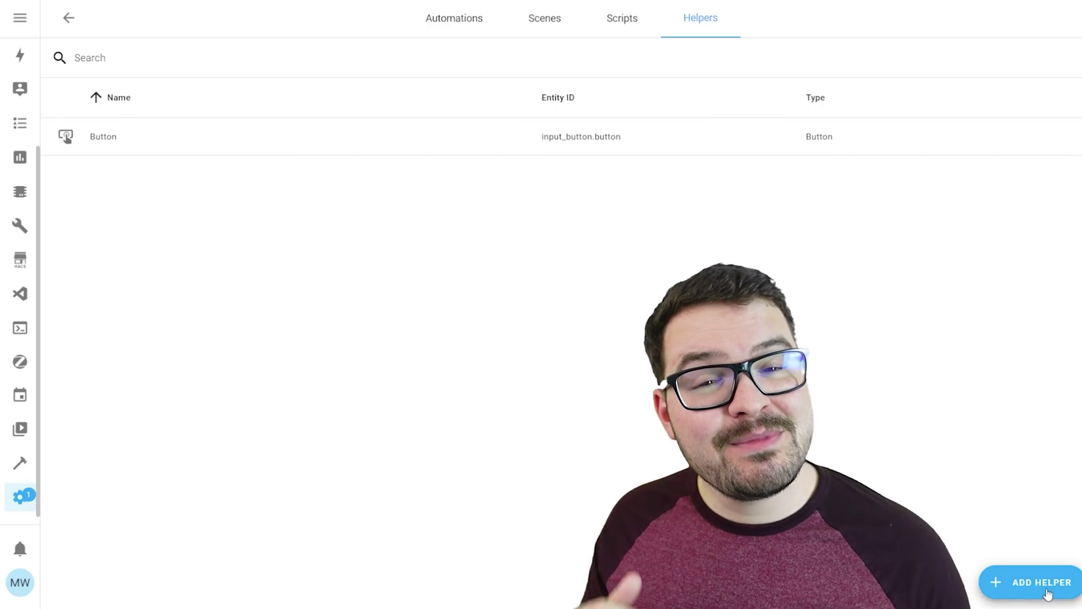
Add a 'Change device type of a switch' helper and list the switches available to convert.
{"action": "left_click", "coordinate": [990, 587]}
{"action": "left_click_drag", "start_coordinate": [703, 151], "coordinate": [698, 337]}
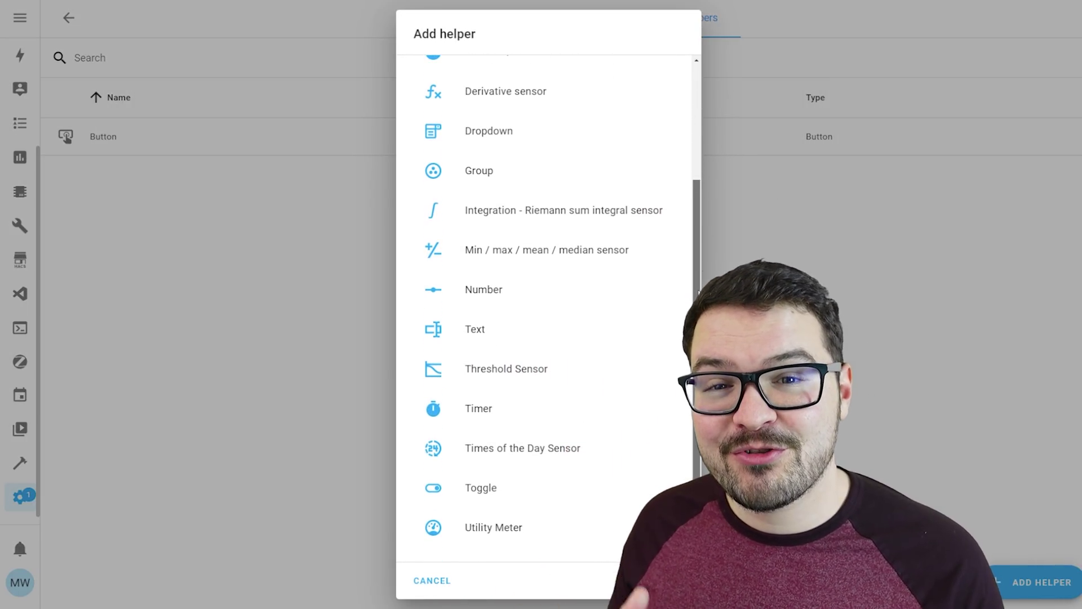
{"action": "scroll", "coordinate": [601, 140], "scroll_direction": "up", "scroll_amount": 5}
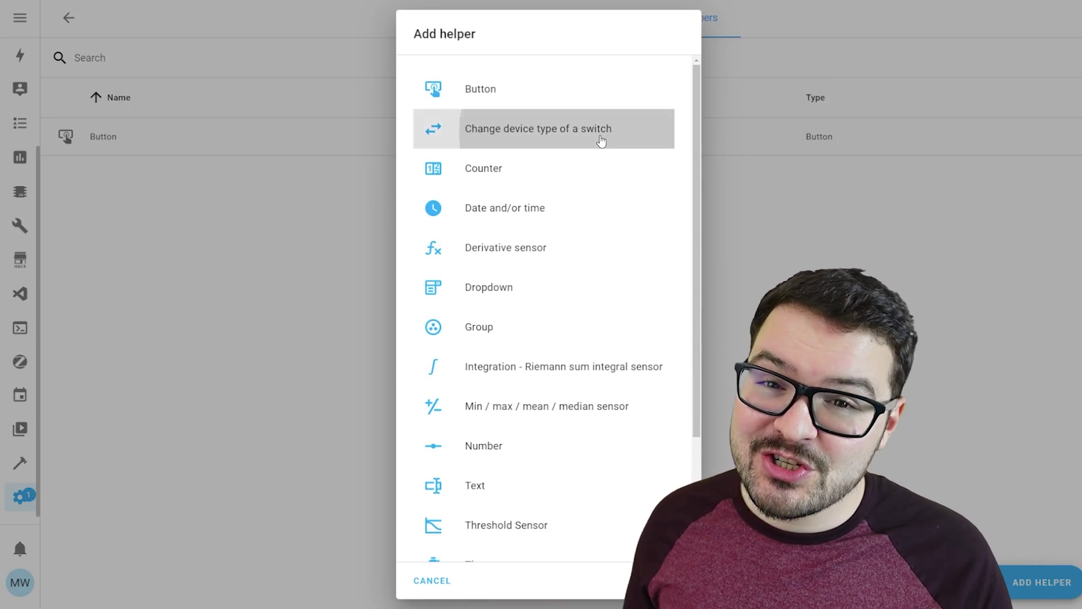
{"action": "left_click", "coordinate": [601, 141]}
{"action": "left_click", "coordinate": [643, 241]}
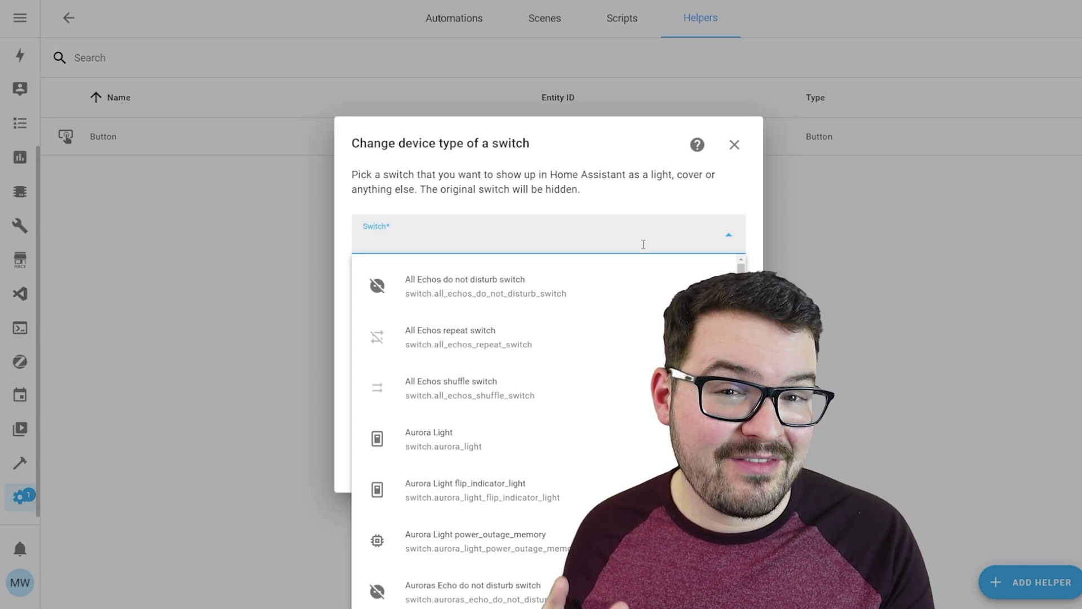
{"action": "scroll", "coordinate": [619, 341], "scroll_direction": "down", "scroll_amount": 6}
{"action": "scroll", "coordinate": [615, 423], "scroll_direction": "down", "scroll_amount": 3}
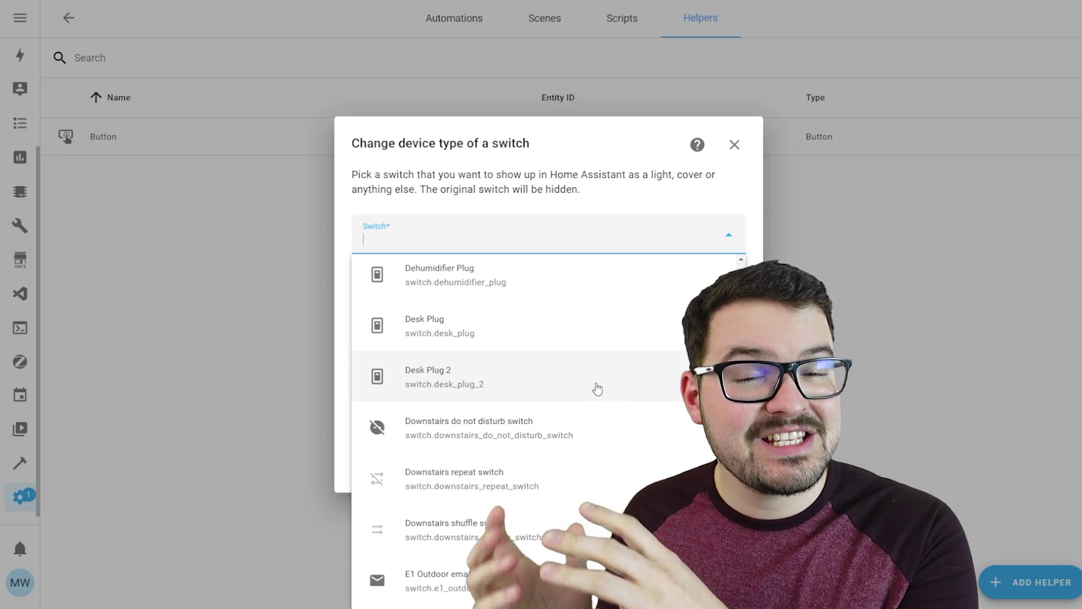
Select Desk Plug 2 as the switch to convert.
{"action": "left_click", "coordinate": [596, 387]}
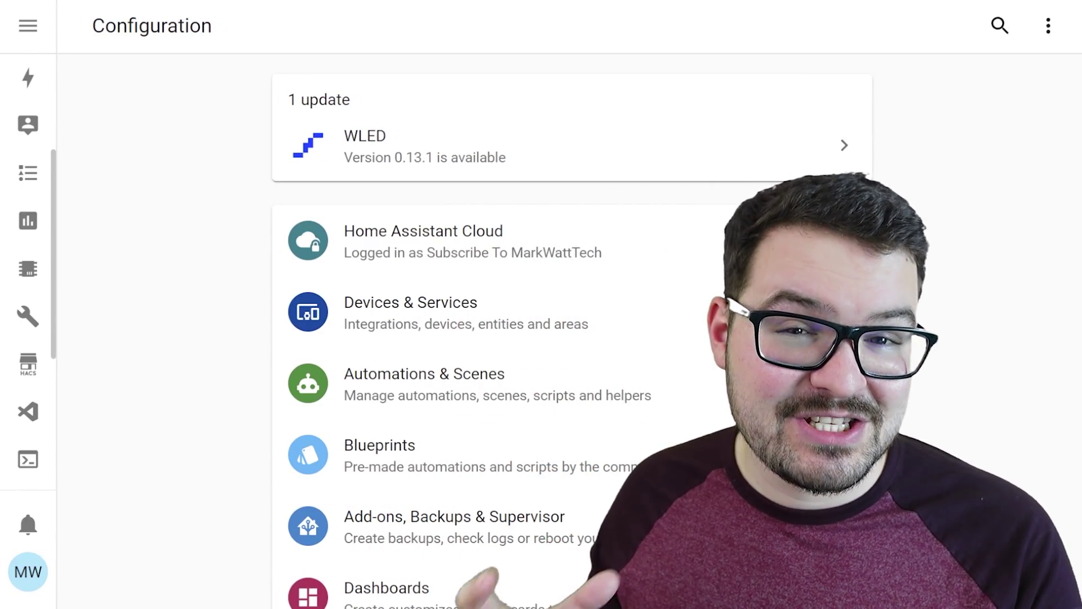
Open the WLED firmware update and compare installed 0.13.0-b6 with latest 0.13.1.
{"action": "left_click", "coordinate": [480, 163]}
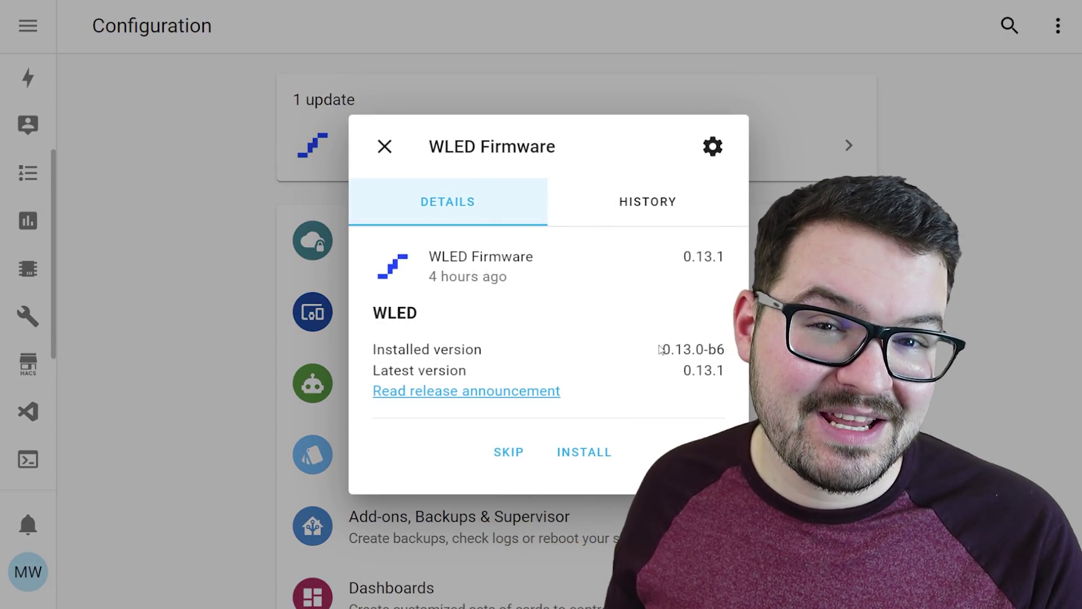
{"action": "left_click_drag", "start_coordinate": [663, 349], "coordinate": [729, 376]}
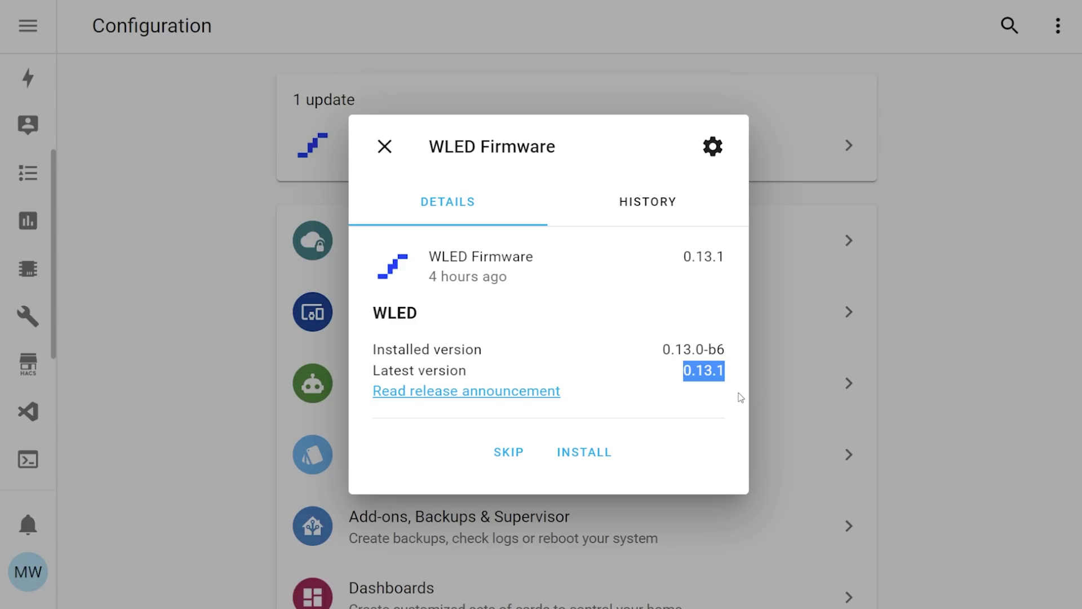
Search entities for 'wled' and open the WLED Firmware update entity's details.
{"action": "left_click", "coordinate": [228, 212]}
{"action": "type", "text": "e"}
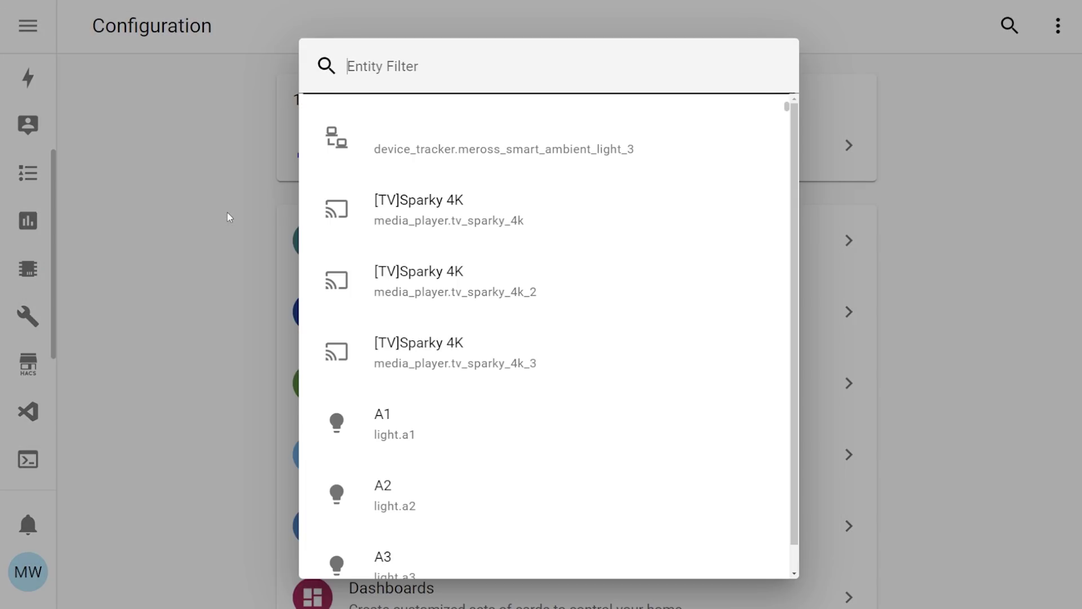
{"action": "type", "text": "wled"}
{"action": "scroll", "coordinate": [430, 213], "scroll_direction": "down", "scroll_amount": 4}
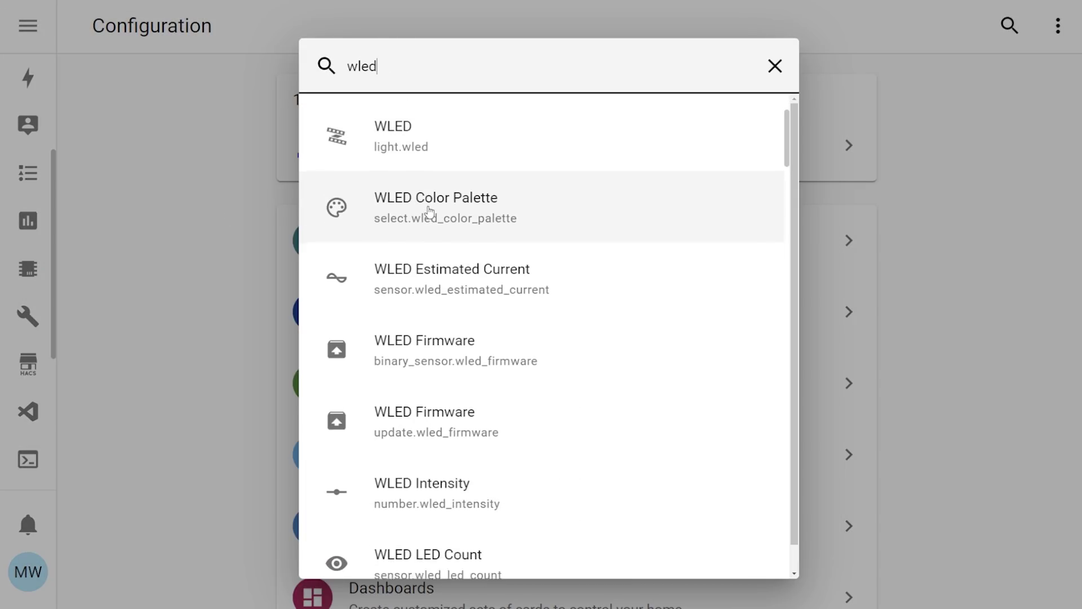
{"action": "left_click", "coordinate": [511, 283]}
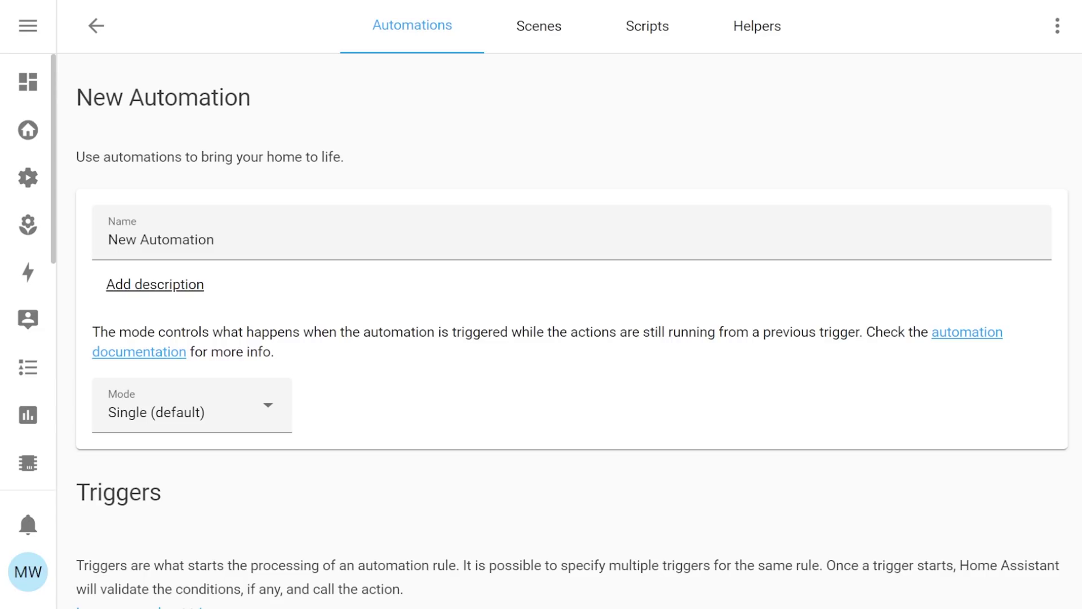
{"action": "scroll", "coordinate": [708, 234], "scroll_direction": "down", "scroll_amount": 6}
{"action": "scroll", "coordinate": [394, 365], "scroll_direction": "down", "scroll_amount": 1}
Set a State trigger on update.wled_firmware, then reopen the WLED update showing 0.13.0-b6 installed.
{"action": "left_click", "coordinate": [225, 307]}
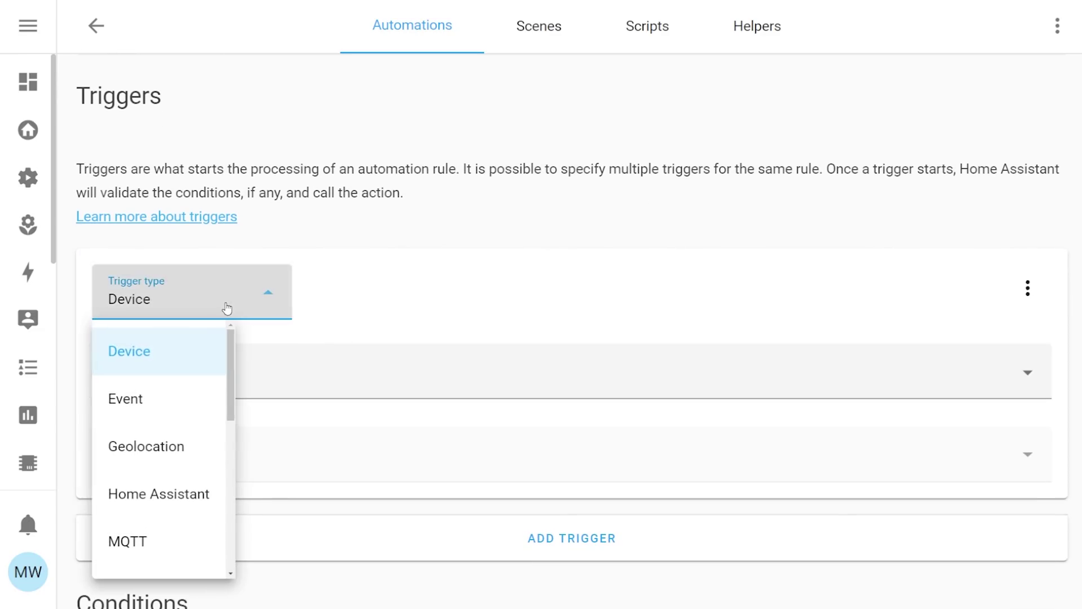
{"action": "scroll", "coordinate": [148, 493], "scroll_direction": "down", "scroll_amount": 3}
{"action": "left_click", "coordinate": [147, 483]}
{"action": "left_click", "coordinate": [199, 387]}
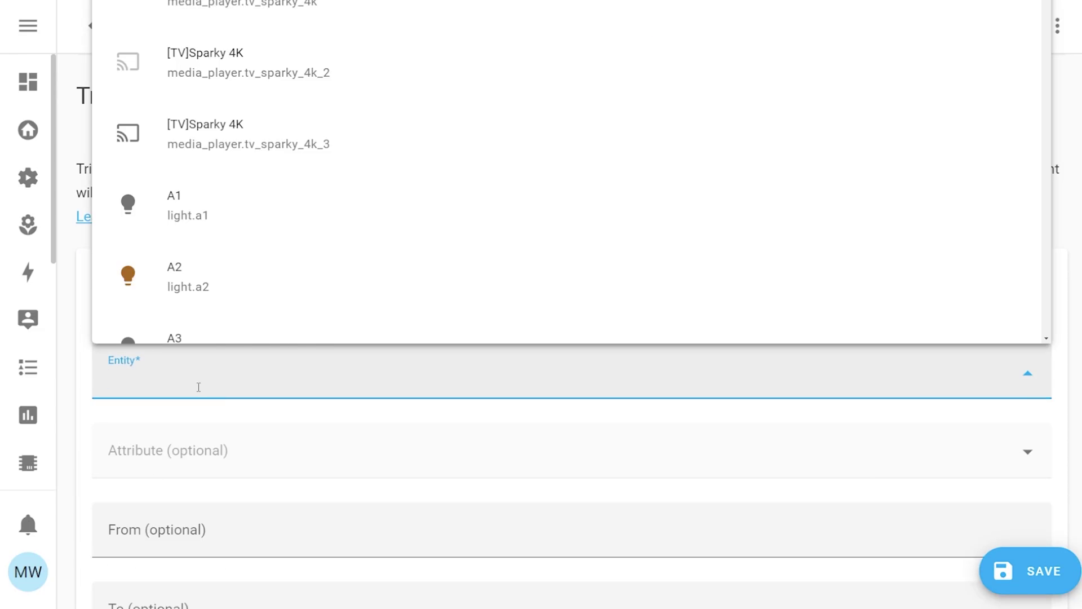
{"action": "type", "text": "wled"}
{"action": "scroll", "coordinate": [286, 263], "scroll_direction": "down", "scroll_amount": 5}
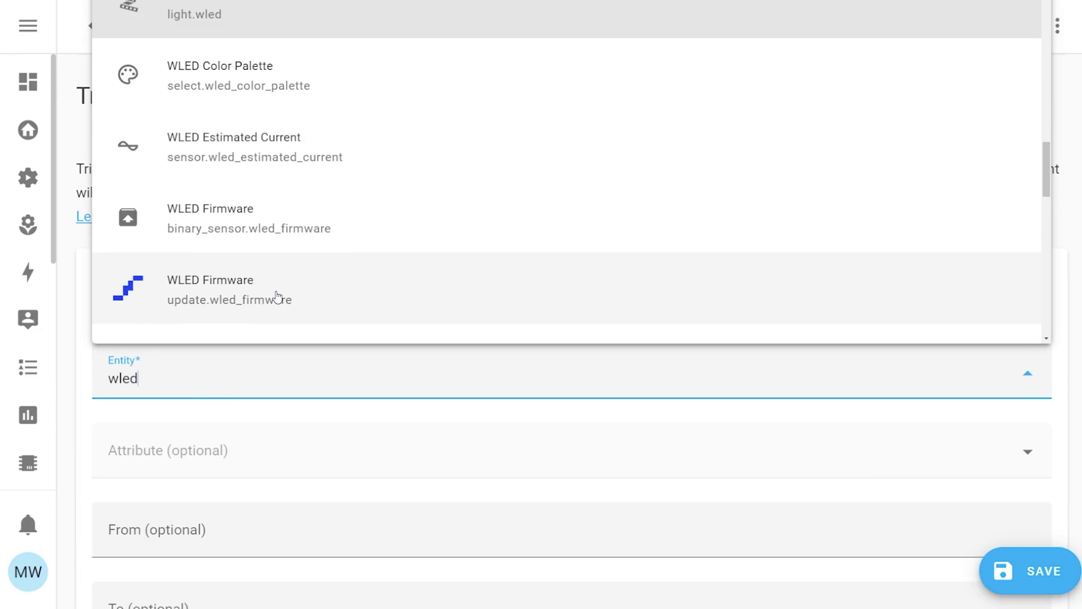
{"action": "left_click", "coordinate": [277, 297]}
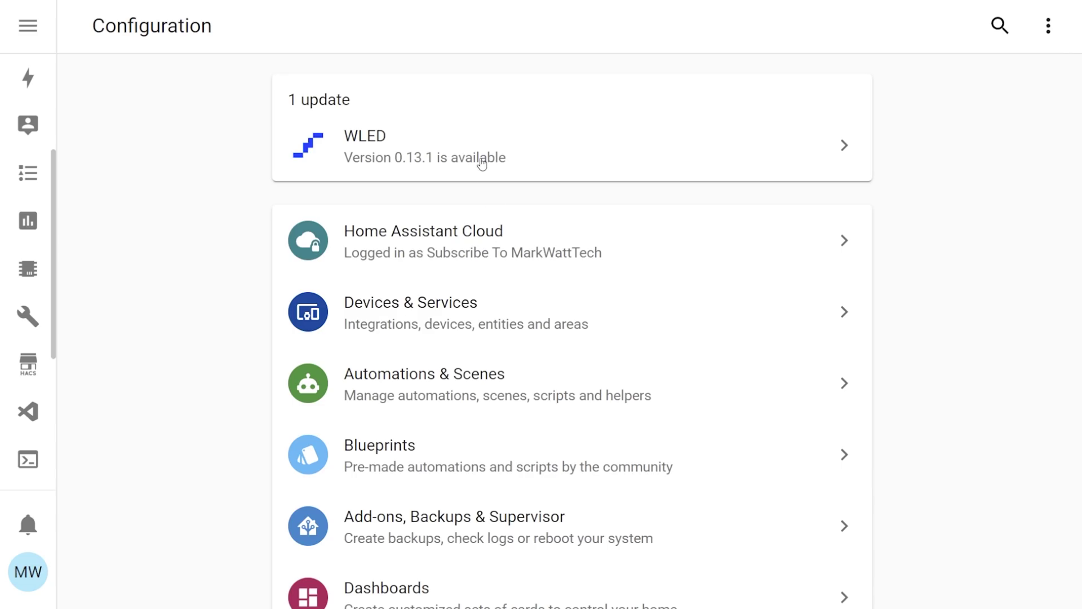
{"action": "left_click", "coordinate": [482, 163]}
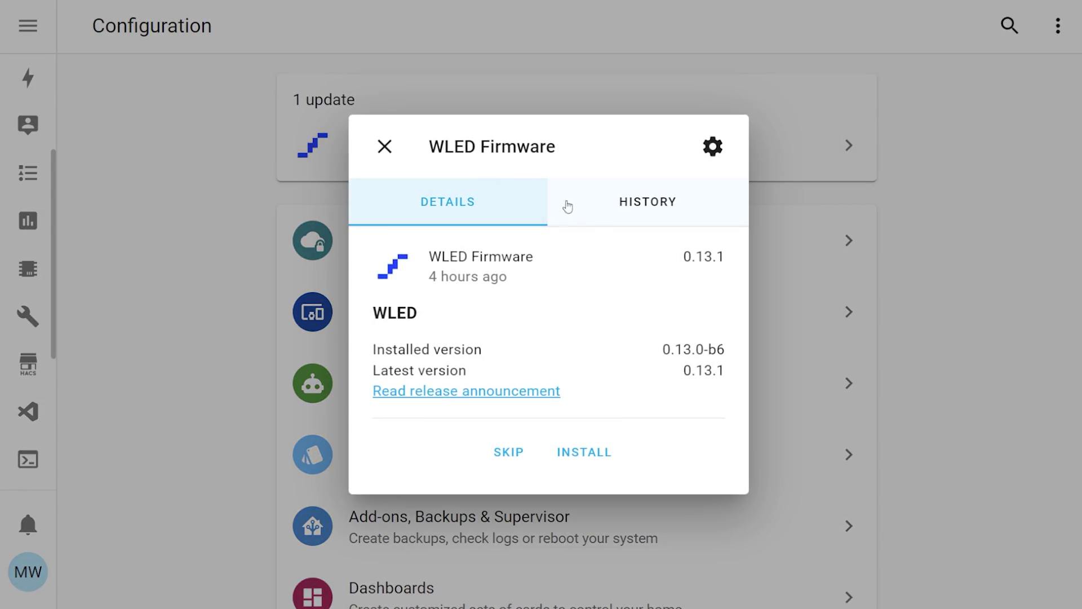
{"action": "left_click_drag", "start_coordinate": [661, 350], "coordinate": [677, 348]}
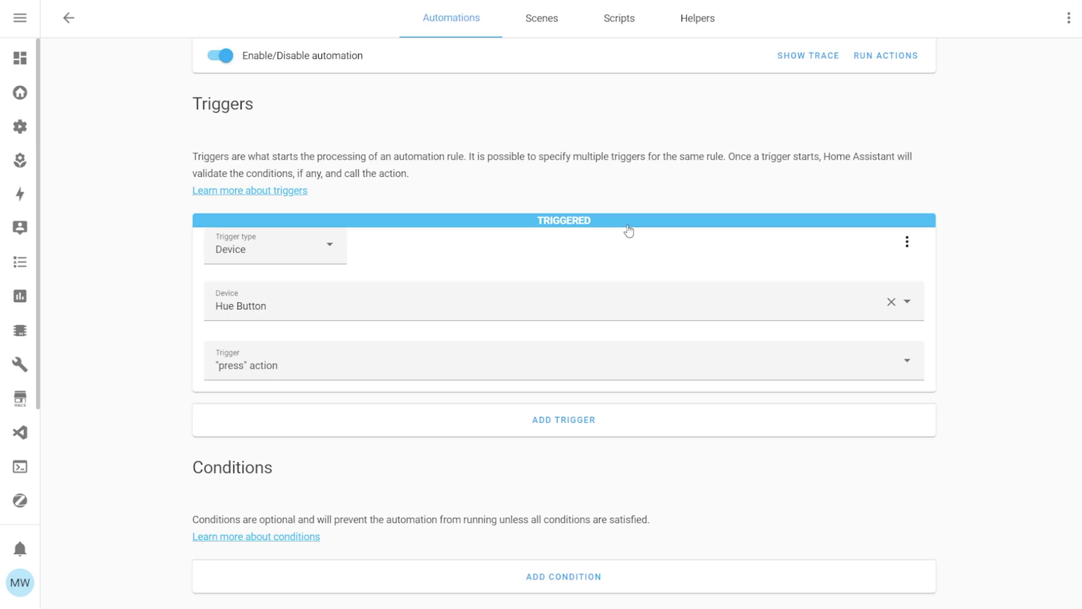
Review the data the Hue Button trigger fired with, then dismiss it.
{"action": "left_click", "coordinate": [627, 221]}
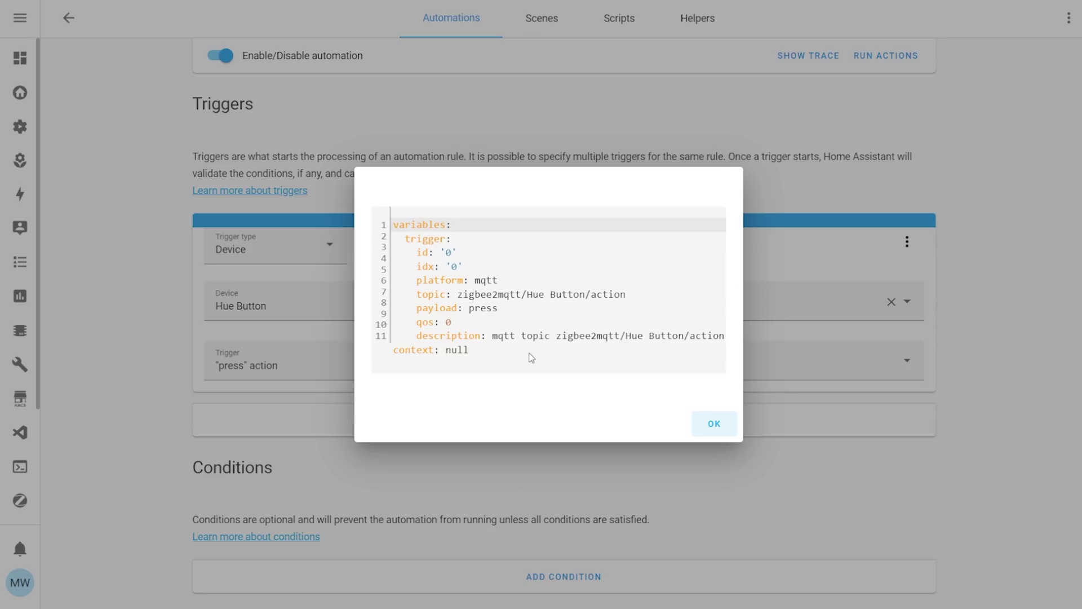
{"action": "left_click", "coordinate": [713, 423]}
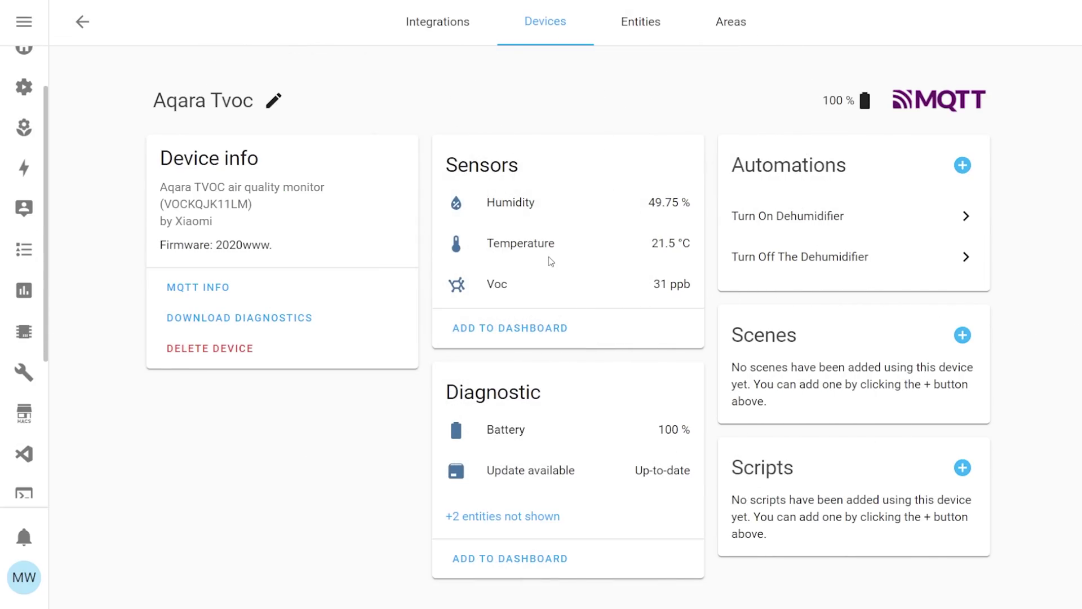
Switch the Aqara Tvoc temperature unit to °F, then to K, saving each.
{"action": "left_click", "coordinate": [536, 251]}
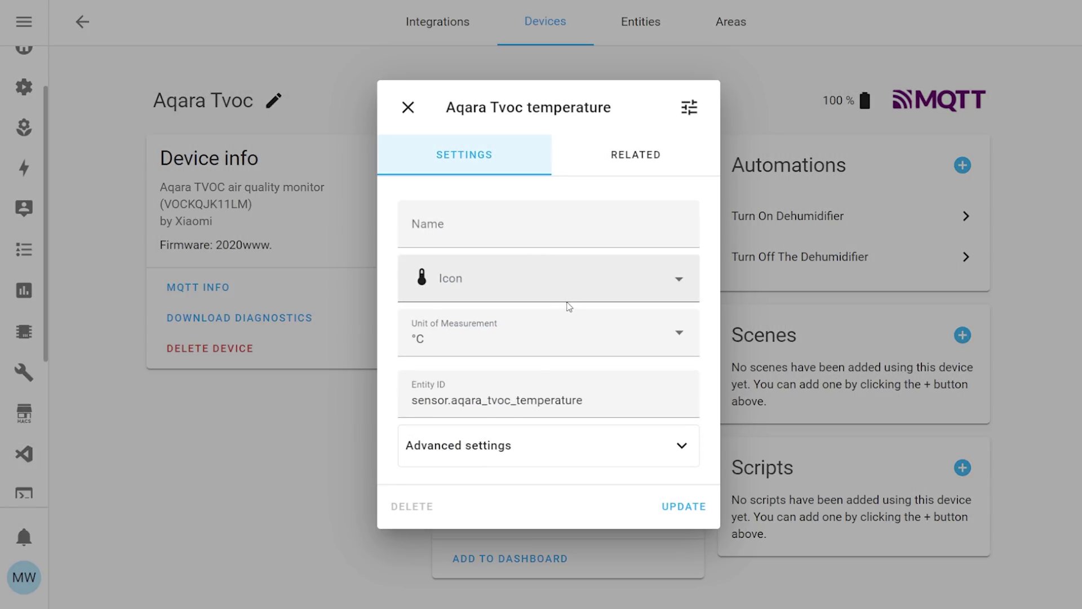
{"action": "left_click", "coordinate": [581, 340]}
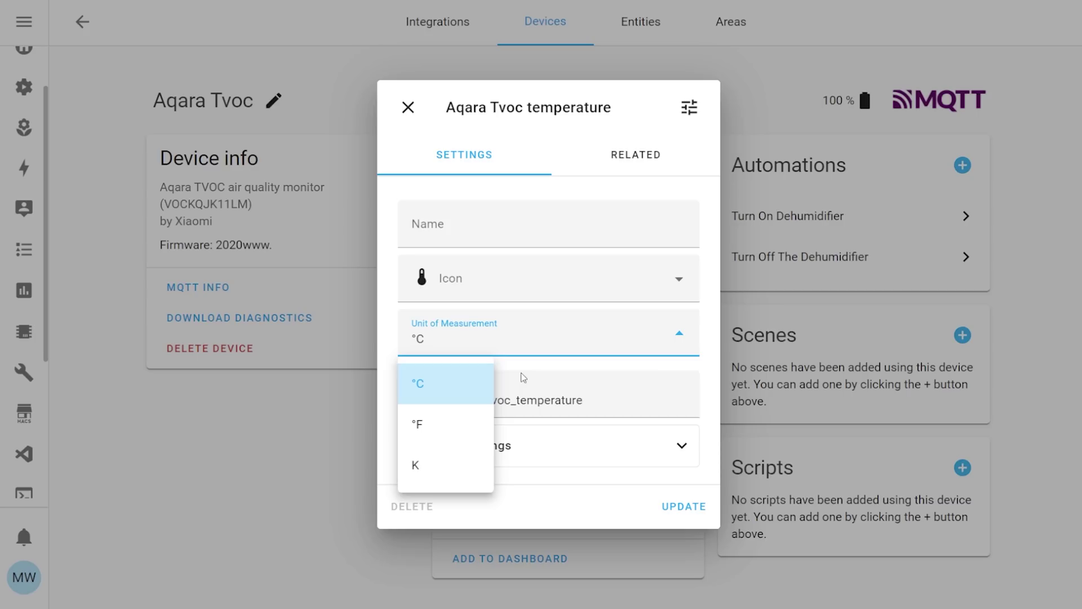
{"action": "left_click", "coordinate": [461, 427]}
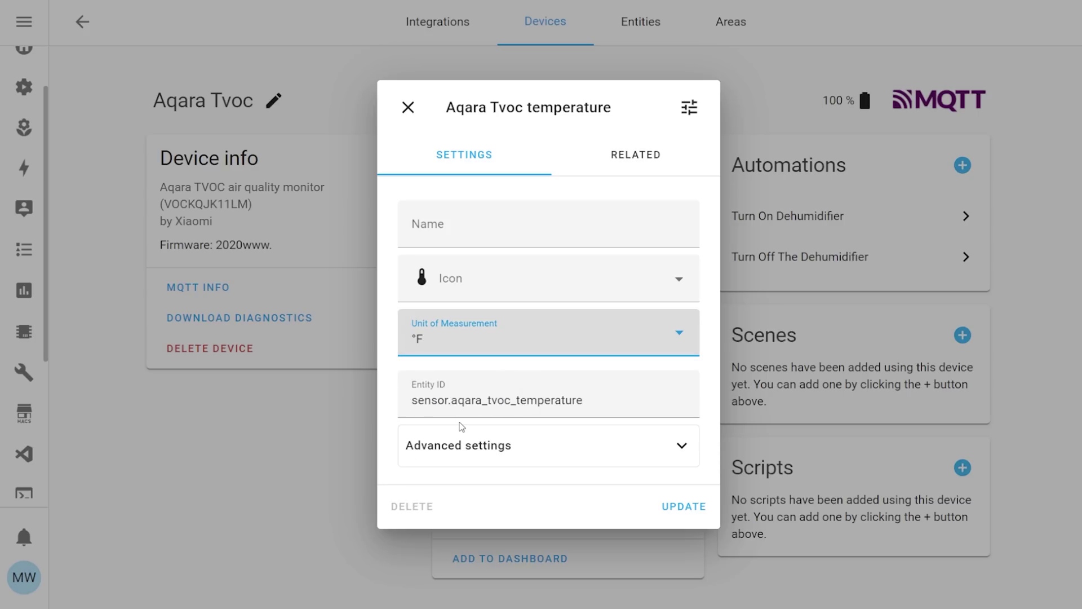
{"action": "left_click", "coordinate": [680, 506]}
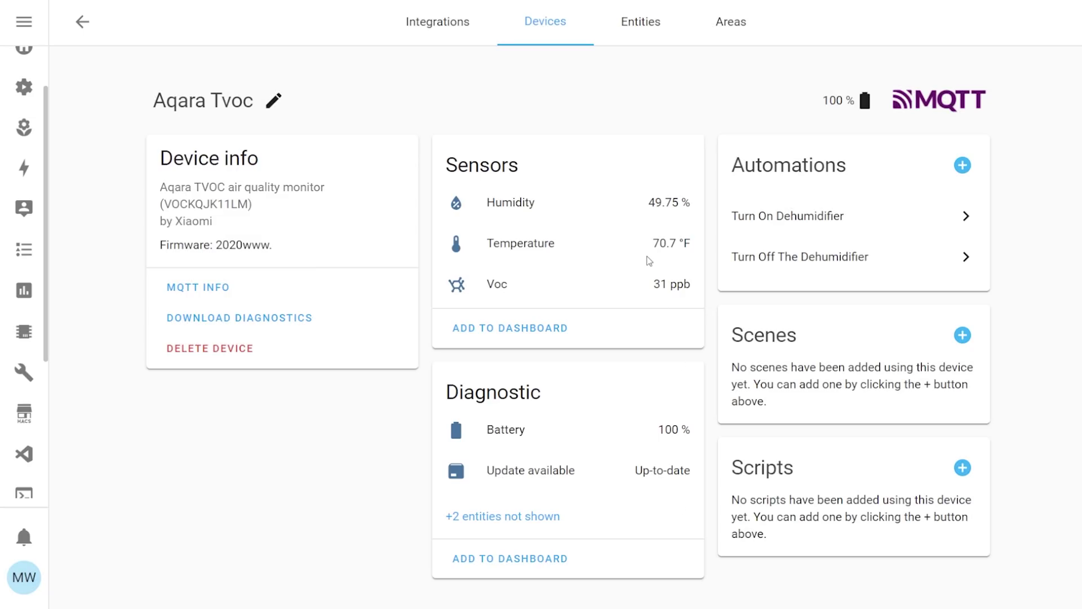
{"action": "left_click", "coordinate": [582, 256]}
{"action": "left_click", "coordinate": [535, 342]}
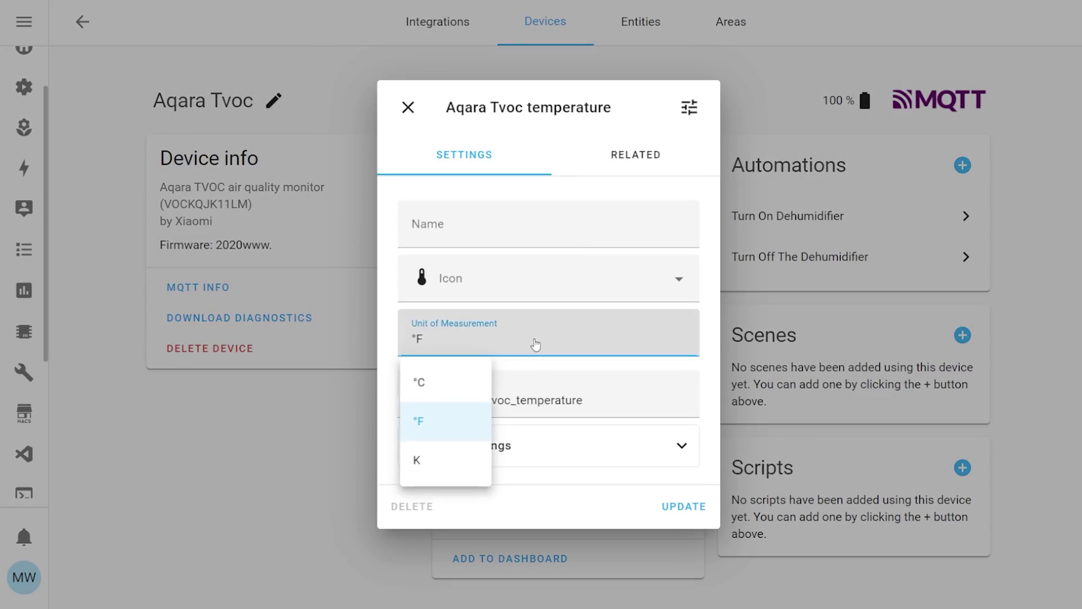
{"action": "left_click", "coordinate": [434, 468]}
{"action": "left_click", "coordinate": [682, 506]}
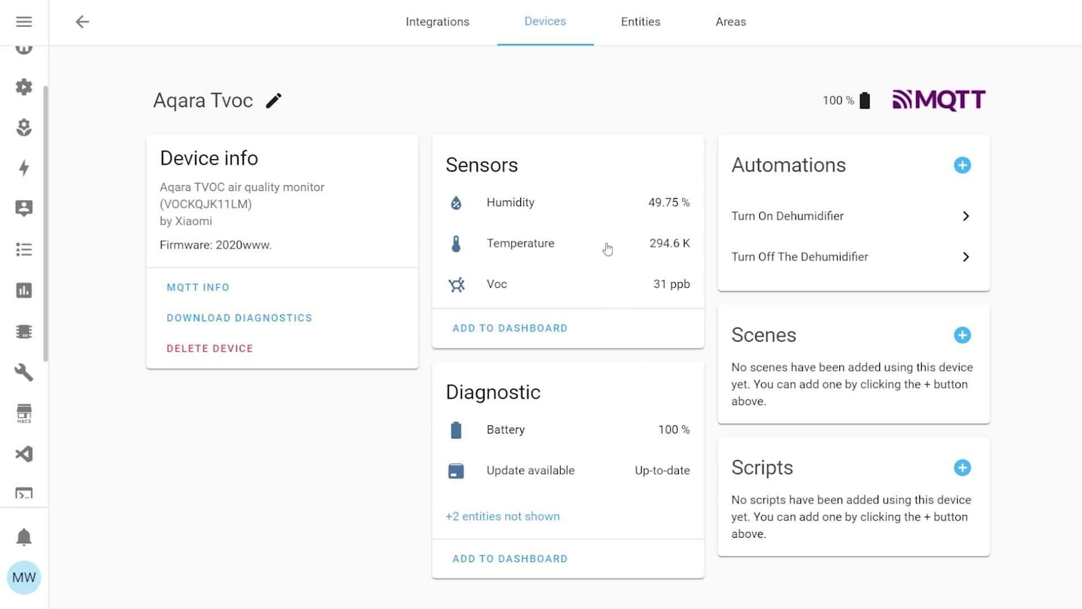
Set the temperature unit back to °C and save it.
{"action": "left_click", "coordinate": [557, 246]}
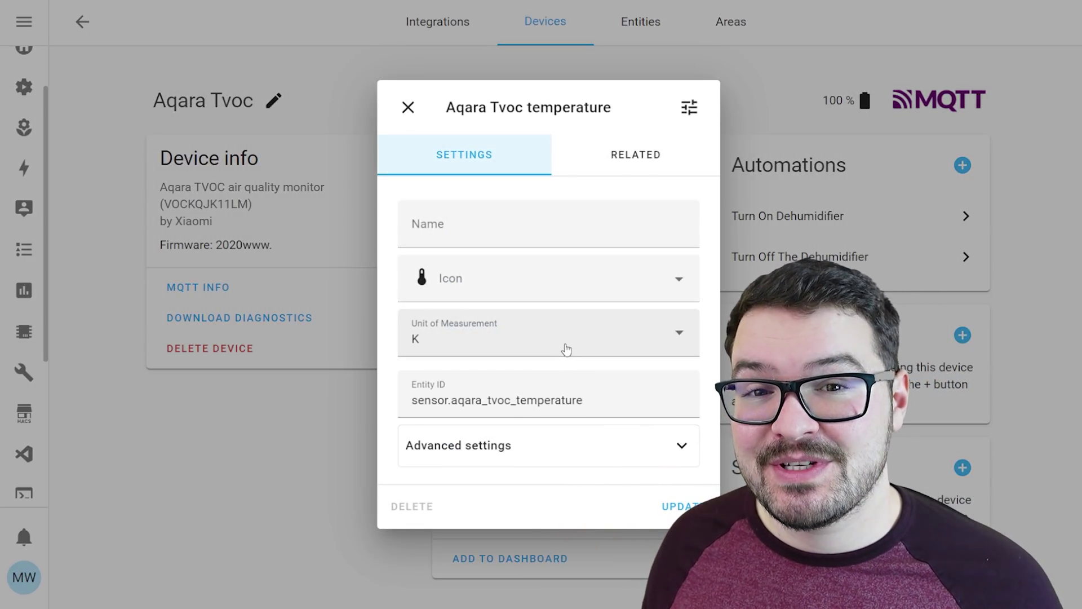
{"action": "left_click", "coordinate": [567, 350]}
{"action": "left_click", "coordinate": [437, 381]}
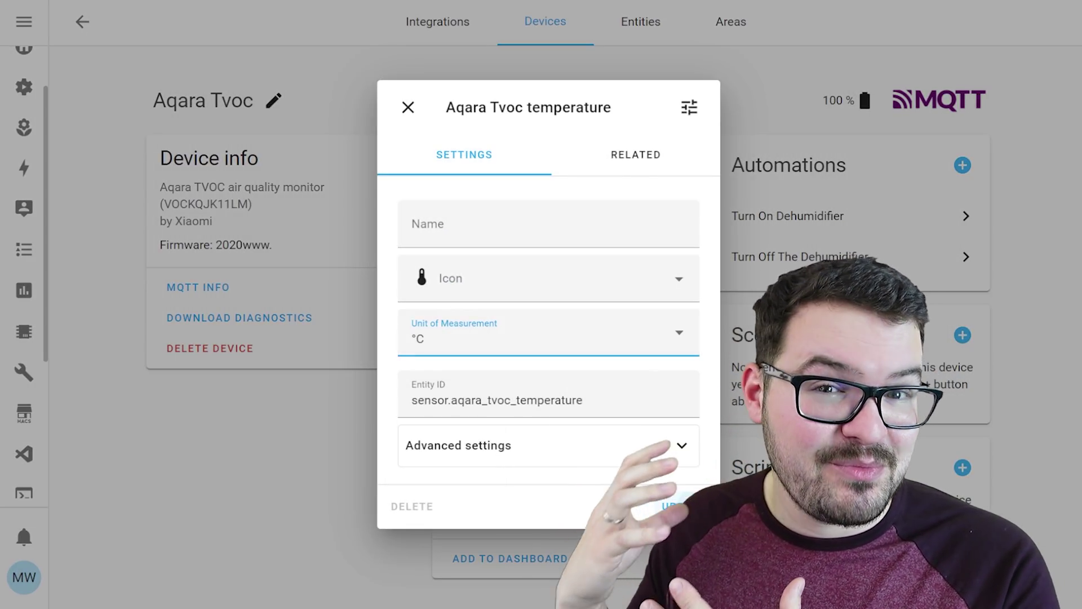
{"action": "left_click", "coordinate": [679, 506]}
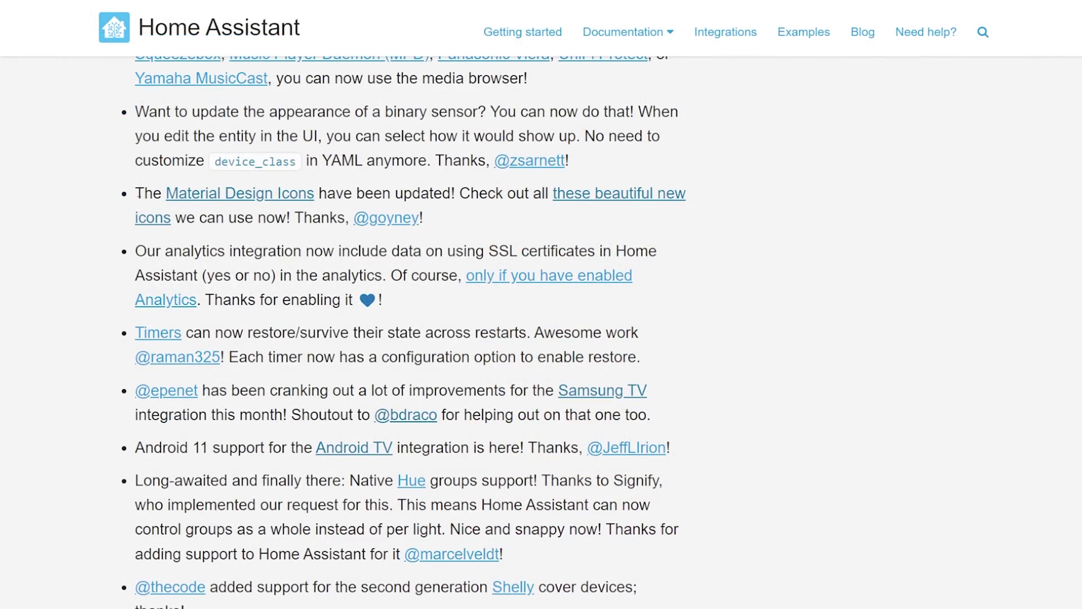
{"action": "left_click_drag", "start_coordinate": [135, 193], "coordinate": [440, 224]}
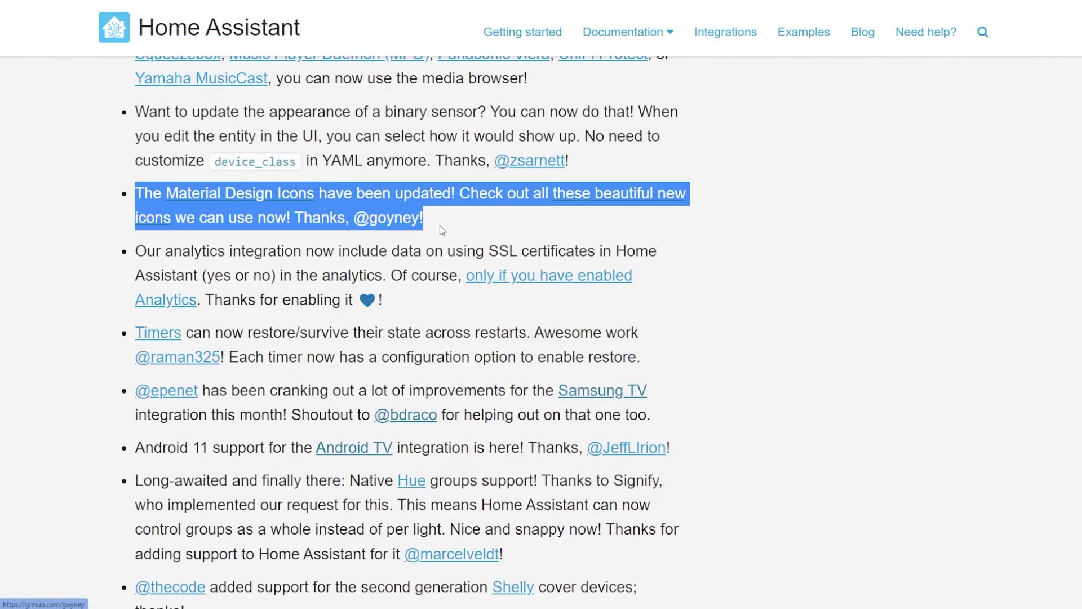
{"action": "left_click", "coordinate": [495, 227]}
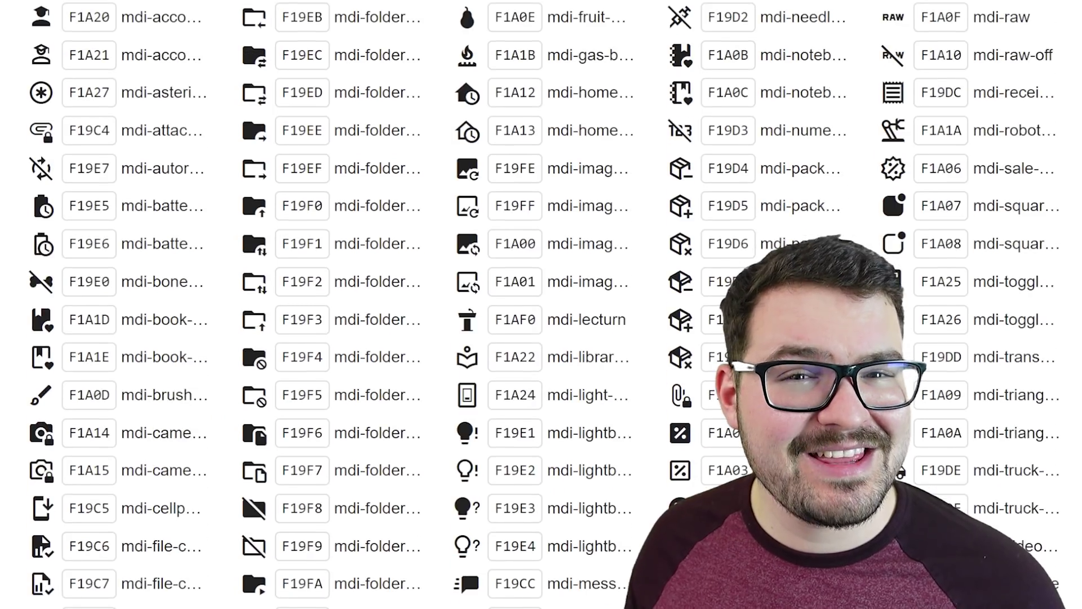
{"action": "scroll", "coordinate": [468, 431], "scroll_direction": "down", "scroll_amount": 8}
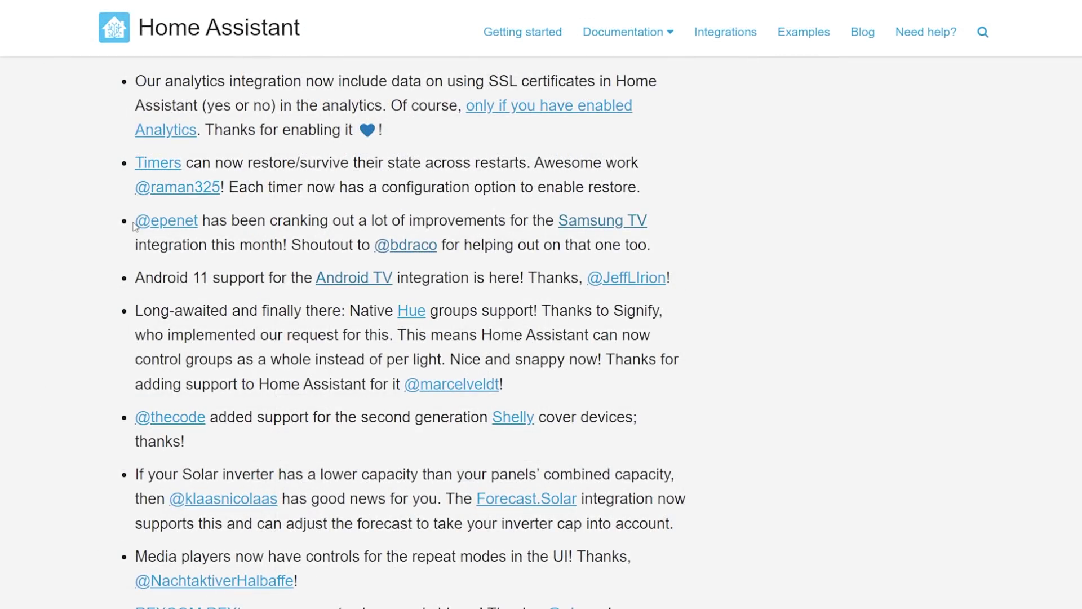
{"action": "left_click_drag", "start_coordinate": [134, 221], "coordinate": [651, 241]}
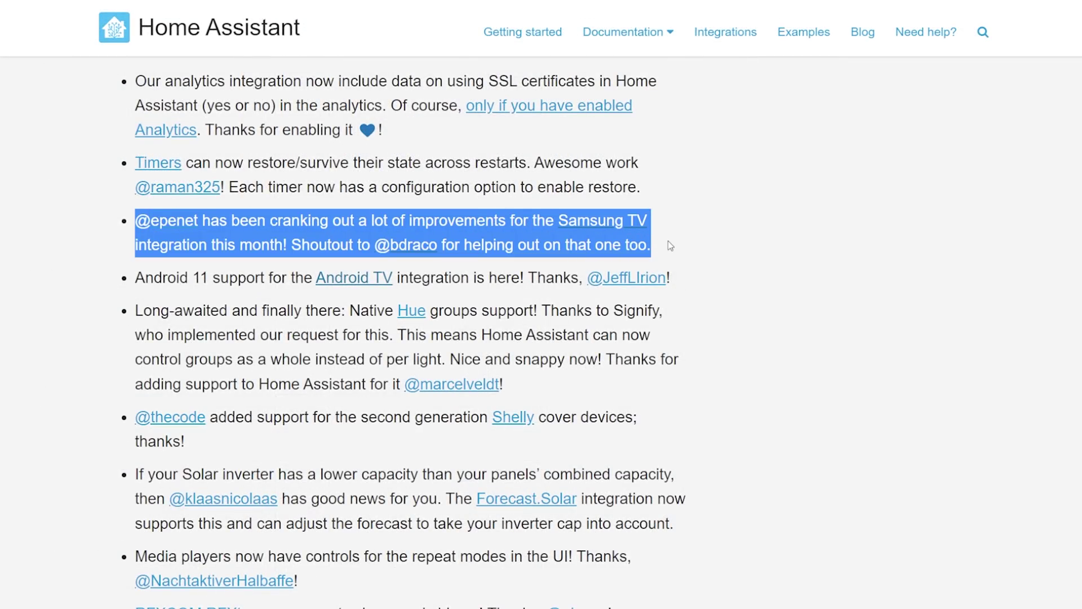
{"action": "left_click", "coordinate": [675, 244]}
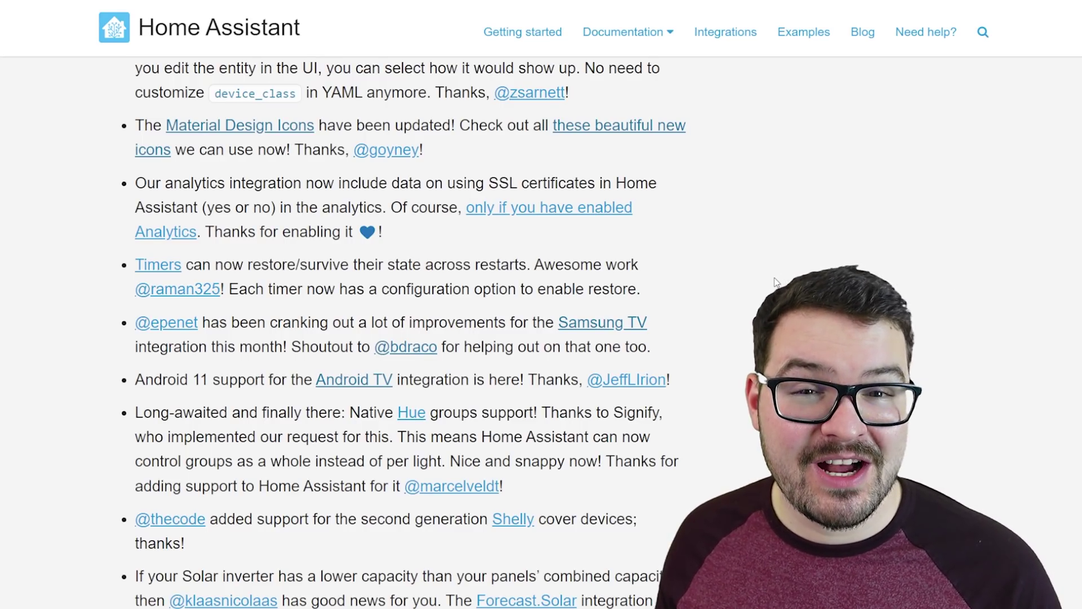
{"action": "mouse_move", "coordinate": [640, 265]}
{"action": "left_mouse_down"}
{"action": "mouse_move", "coordinate": [134, 281]}
{"action": "mouse_move", "coordinate": [273, 251]}
{"action": "mouse_move", "coordinate": [650, 251]}
{"action": "left_mouse_up"}
{"action": "left_click", "coordinate": [107, 266]}
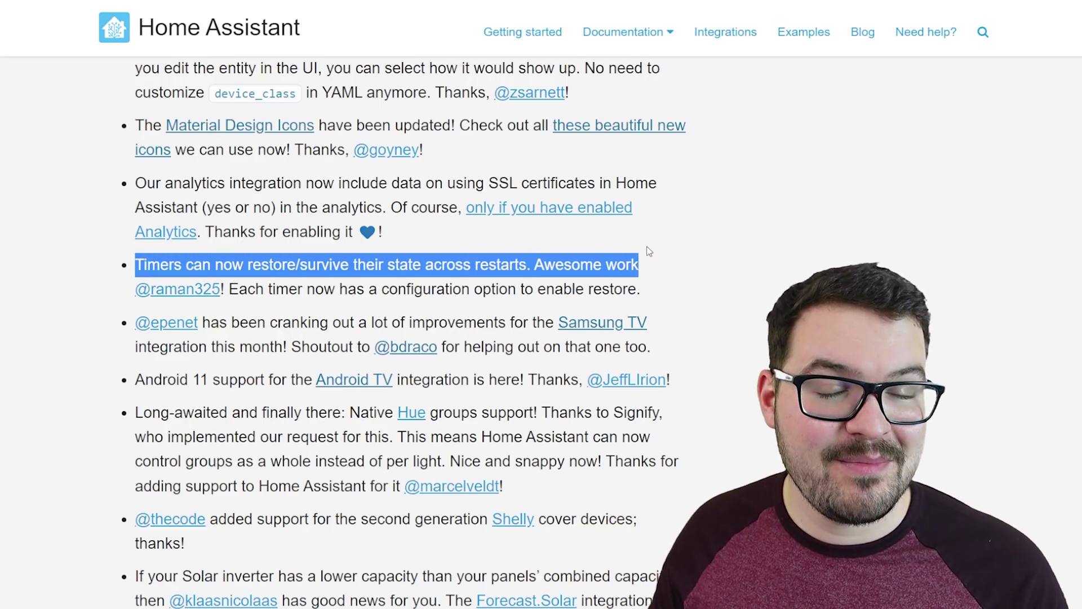
{"action": "left_click", "coordinate": [705, 271]}
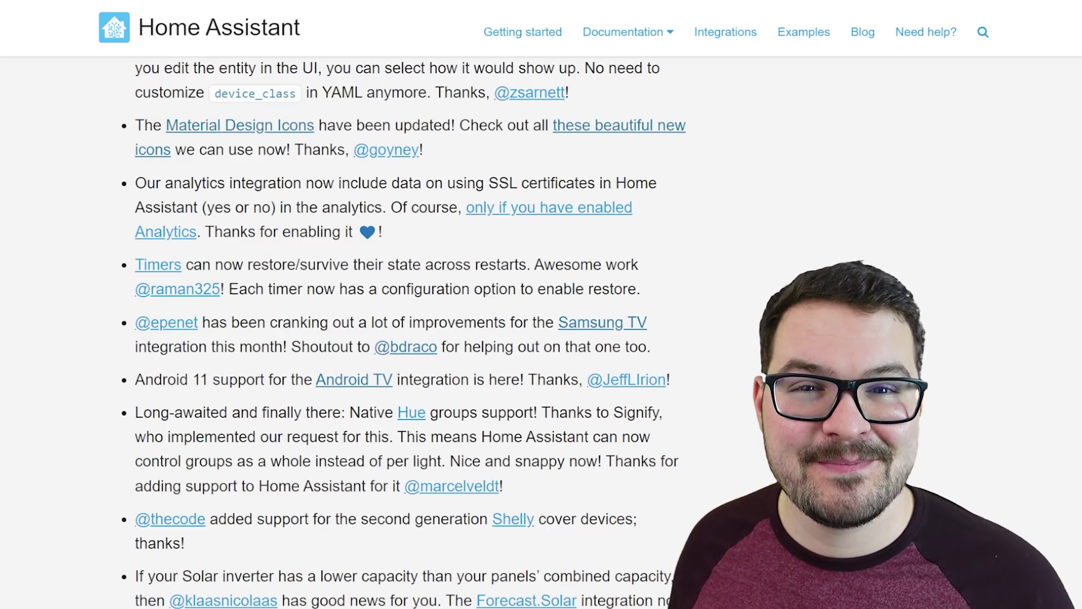